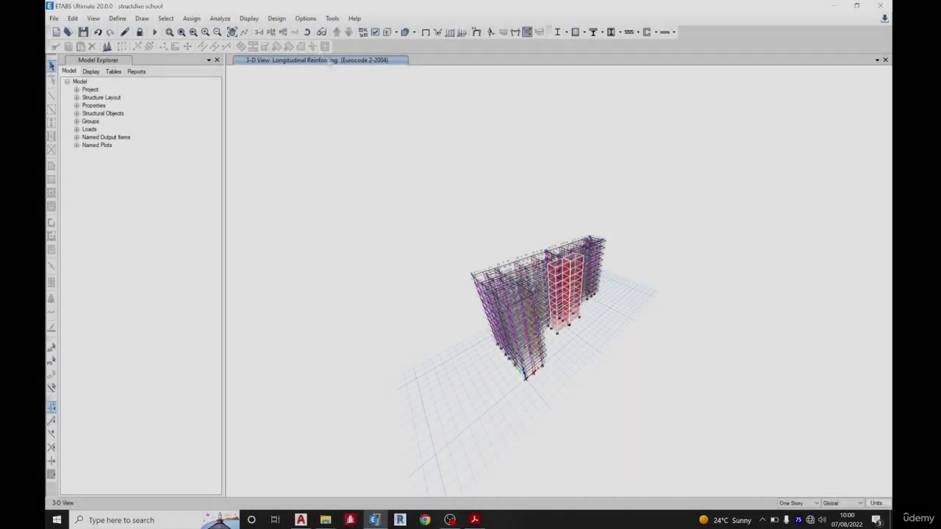
Step: Switch the 3-D view to the 1st floor plan view at Z = 3 m
left_click(271, 31)
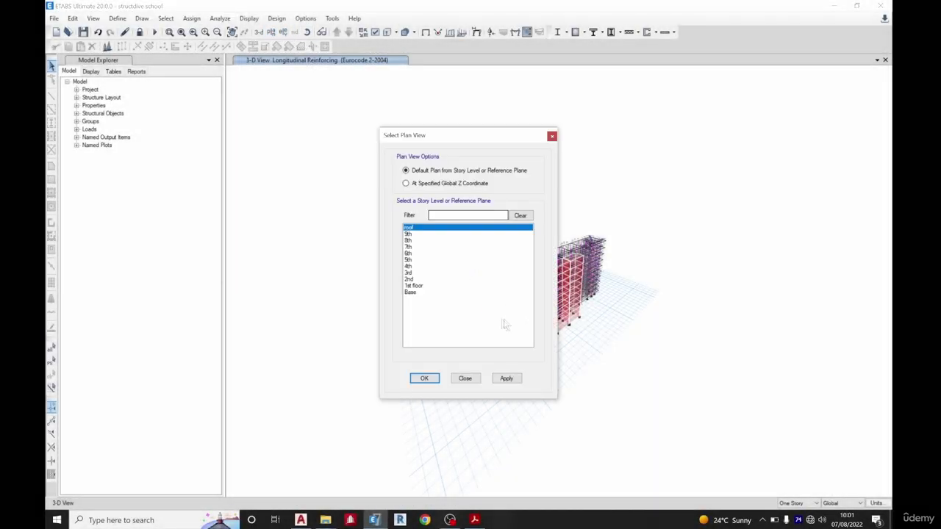
left_click(416, 286)
left_click(424, 377)
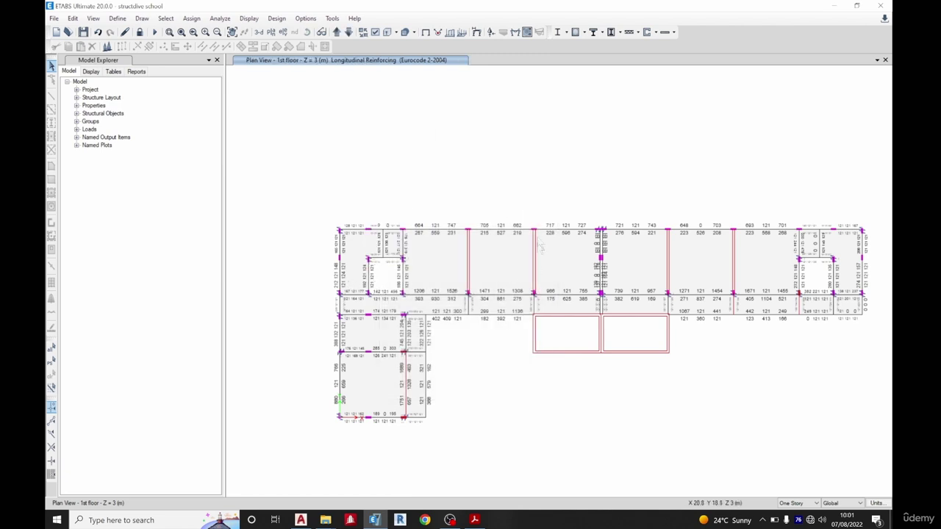
Step: Zoom around the 1st floor plan, reading beam rebar values, ending on the lower-left bay
scroll(357, 233, "up", 3)
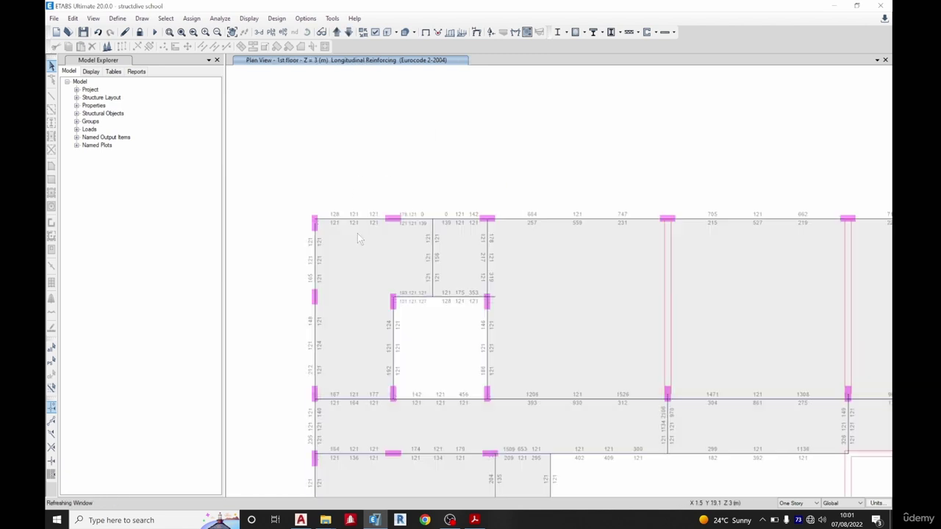
scroll(350, 229, "up", 3)
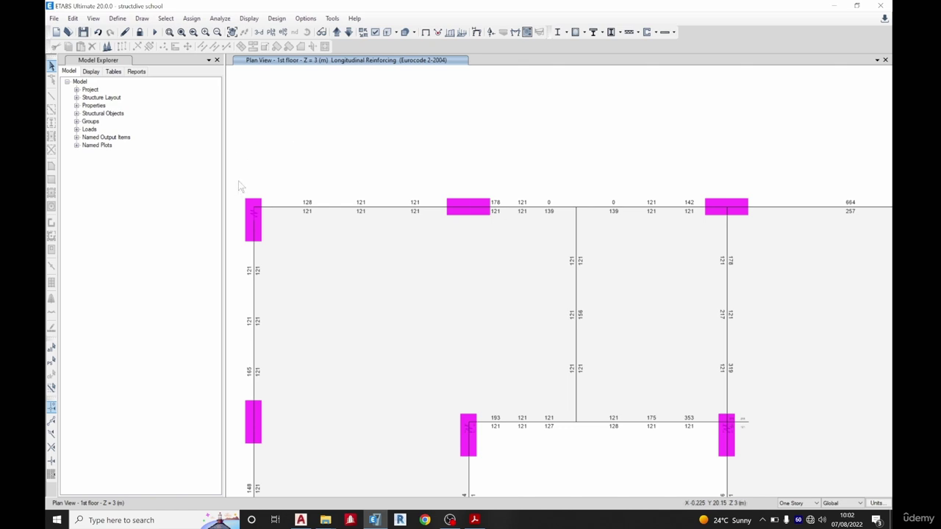
mouse_move(476, 210)
scroll(546, 166, "down", 3)
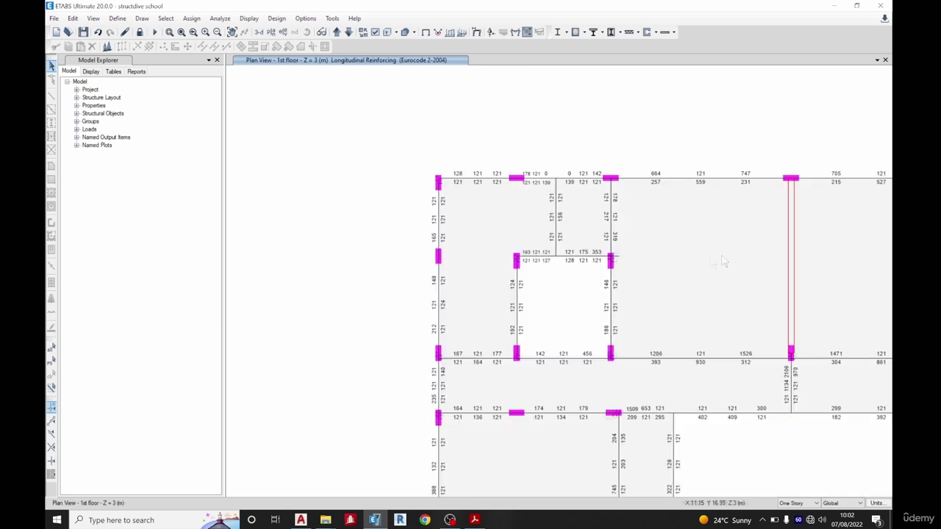
scroll(618, 257, "up", 3)
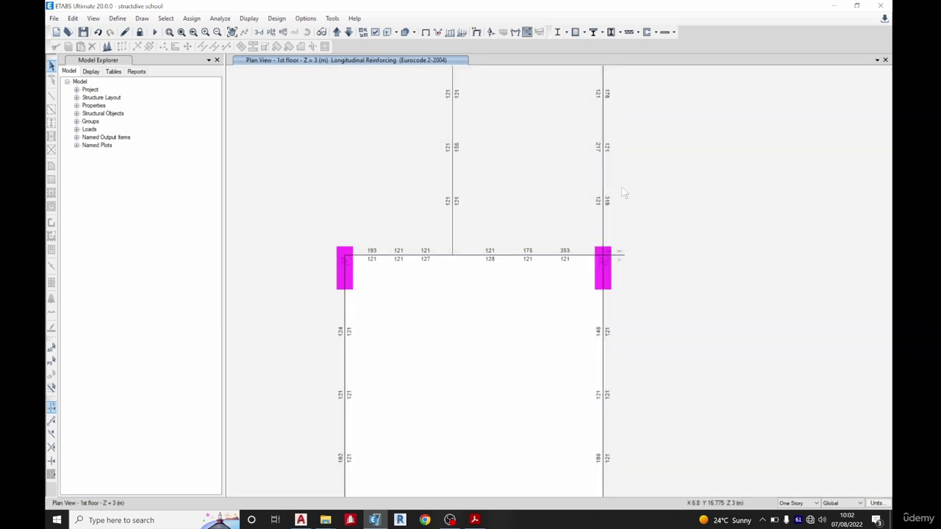
scroll(623, 193, "down", 3)
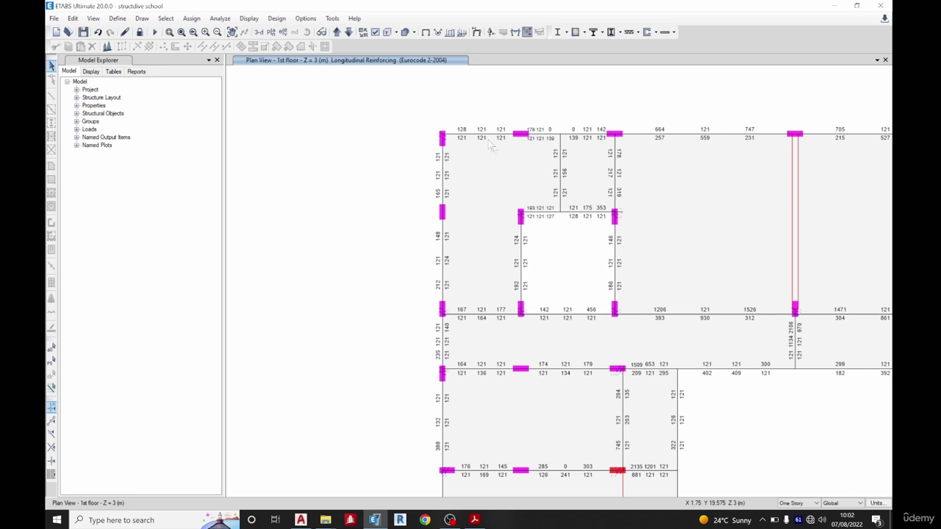
scroll(393, 78, "down", 3)
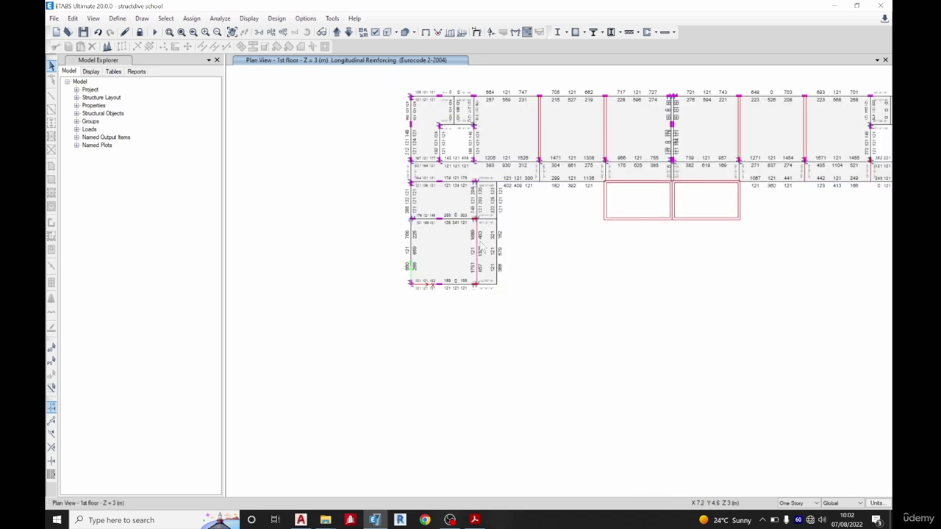
scroll(476, 246, "up", 3)
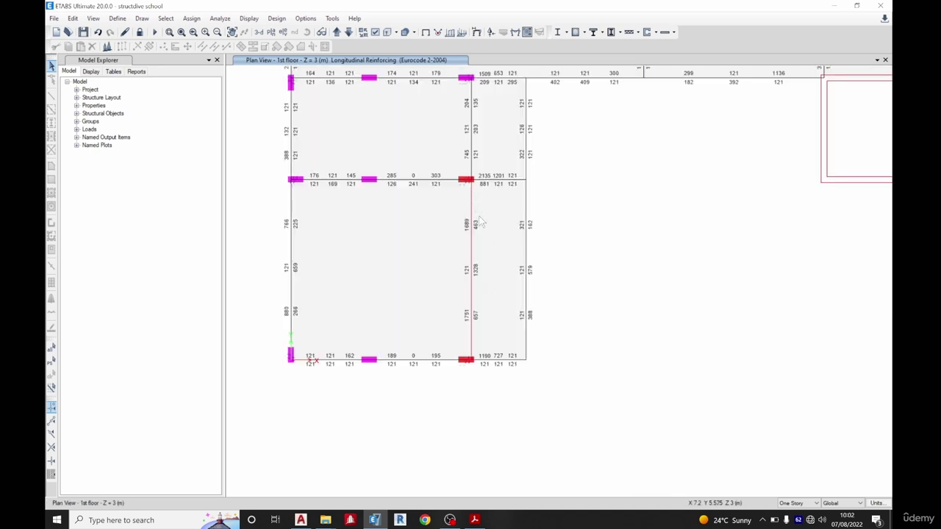
left_click(475, 225)
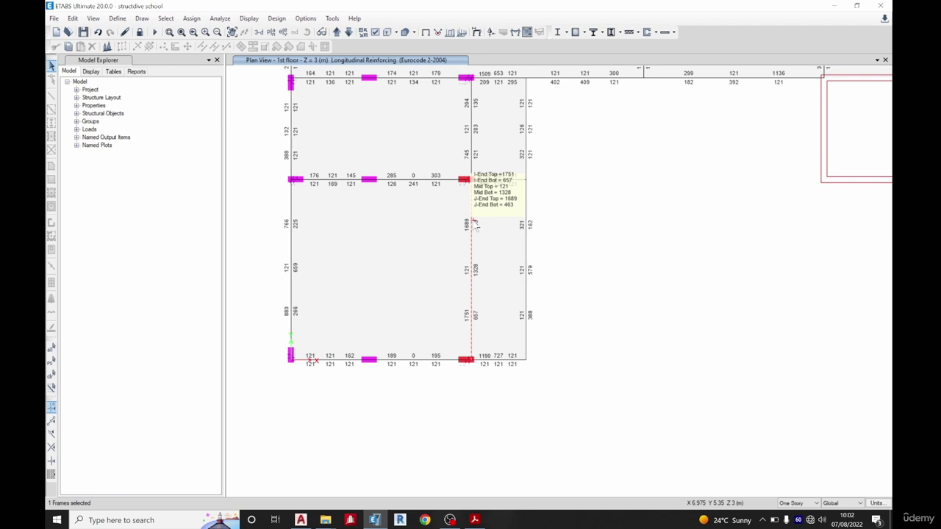
right_click(475, 225)
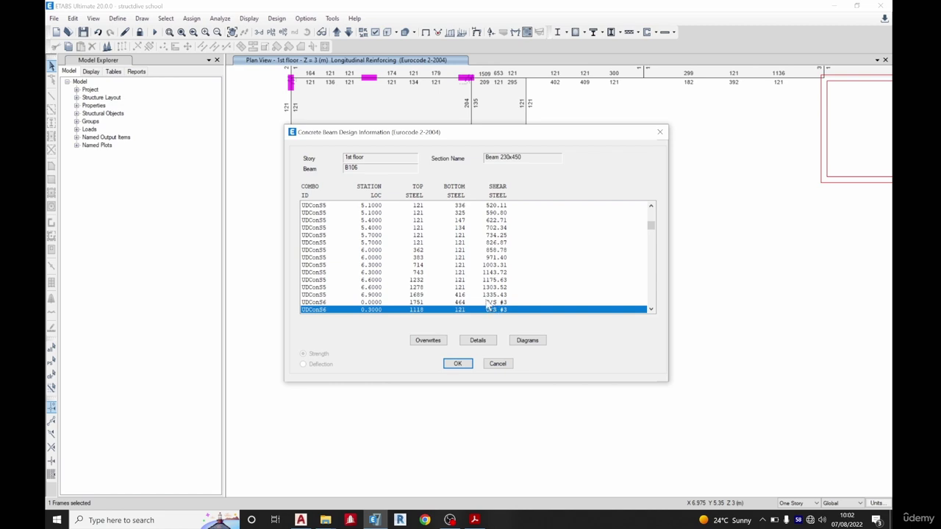
left_click(457, 363)
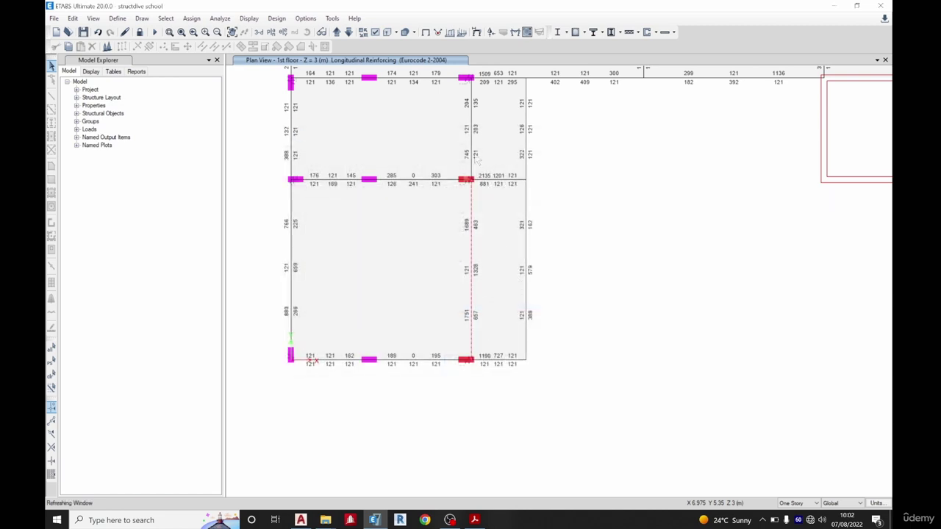
scroll(469, 200, "up", 2)
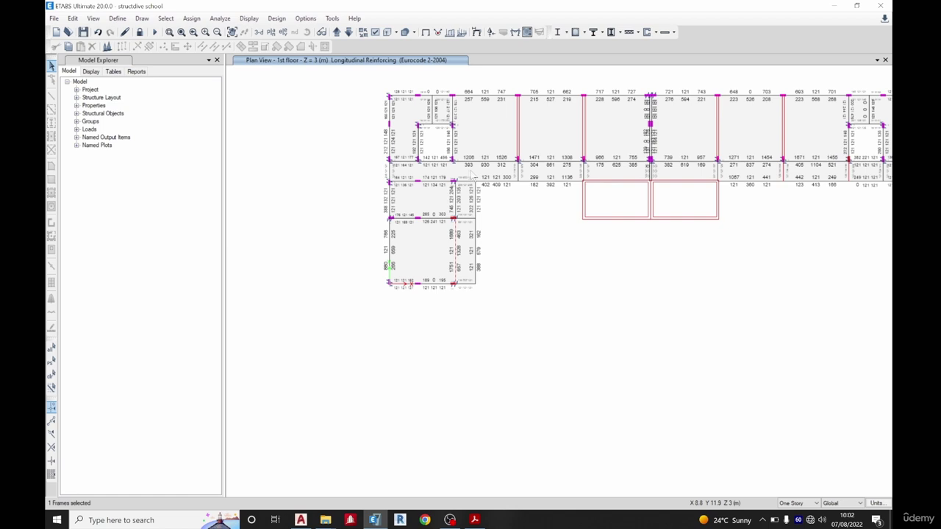
scroll(414, 111, "up", 2)
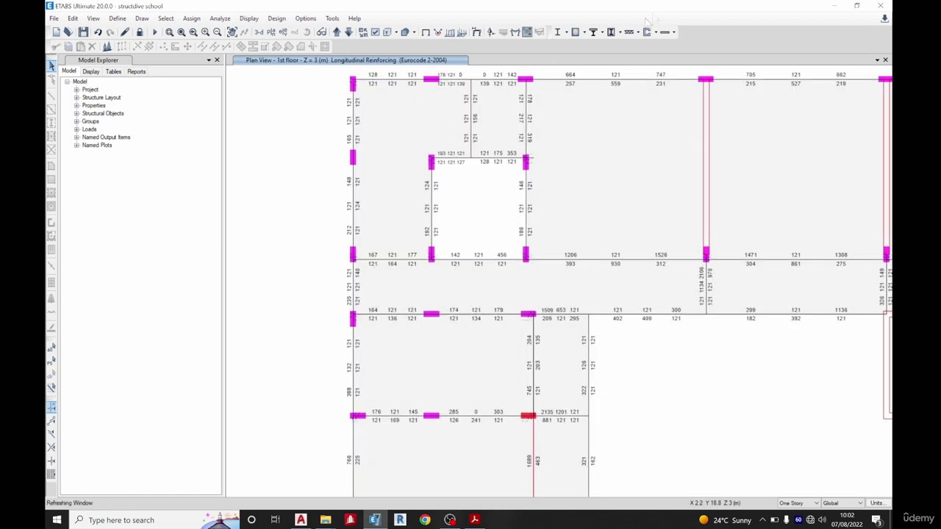
Step: Set the concrete frame design output to Rebar Percentage and apply it to the plan
left_click(585, 33)
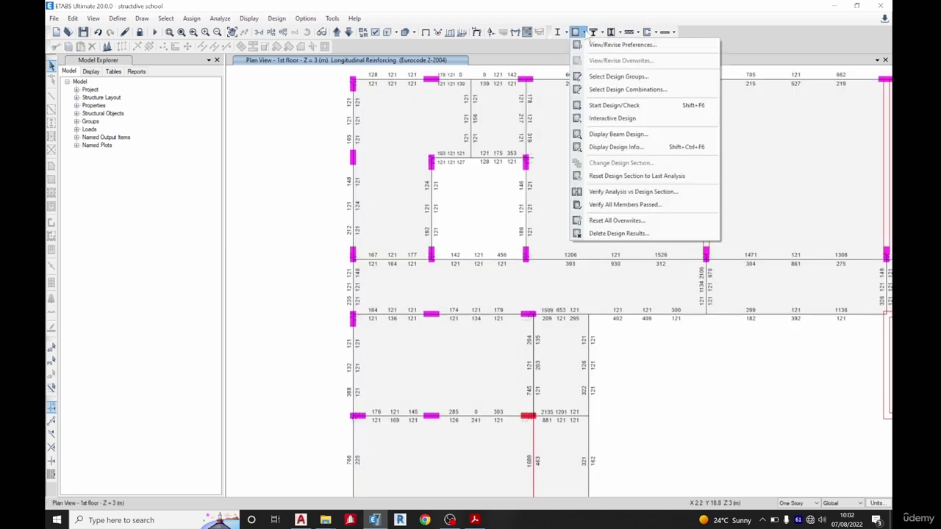
left_click(624, 147)
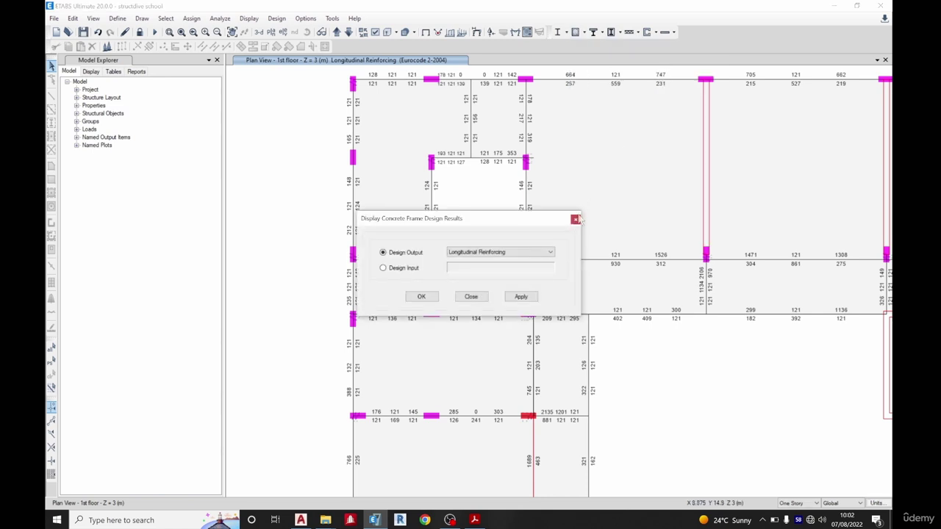
left_click(521, 253)
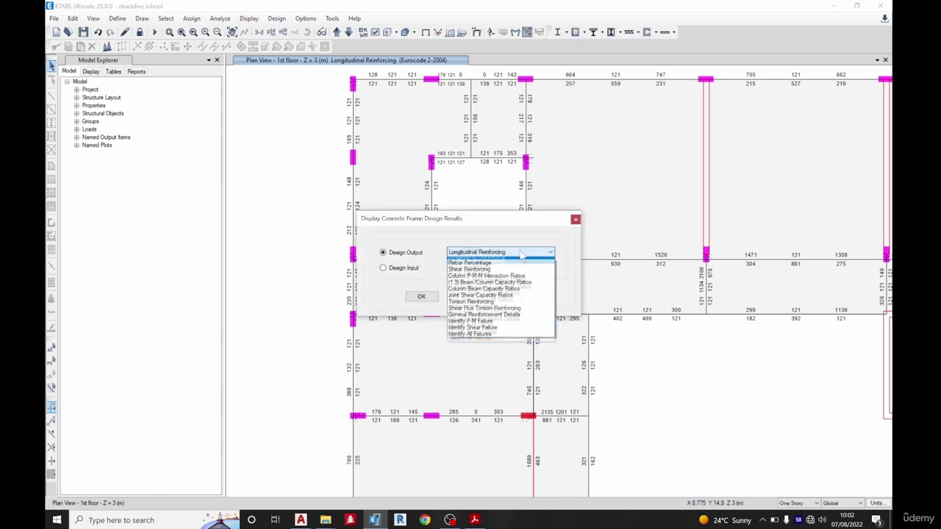
left_click(500, 268)
left_click(520, 296)
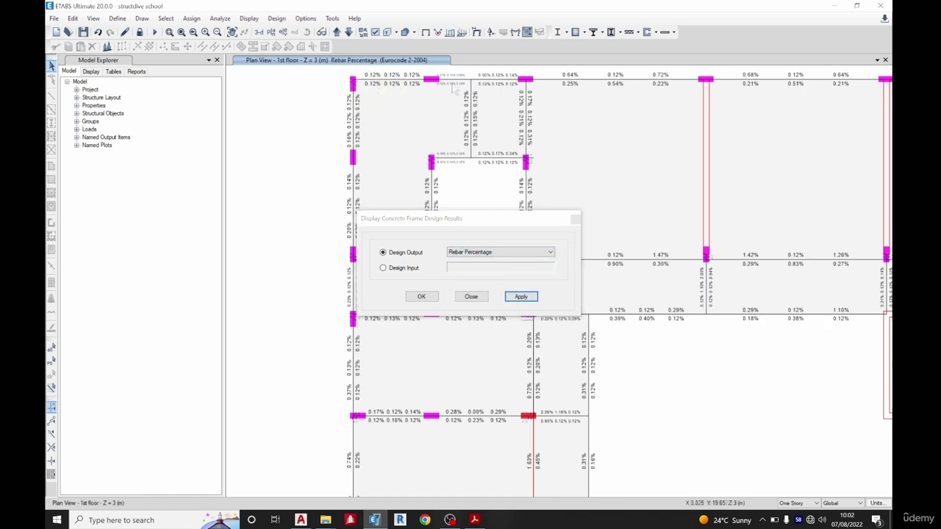
mouse_move(573, 87)
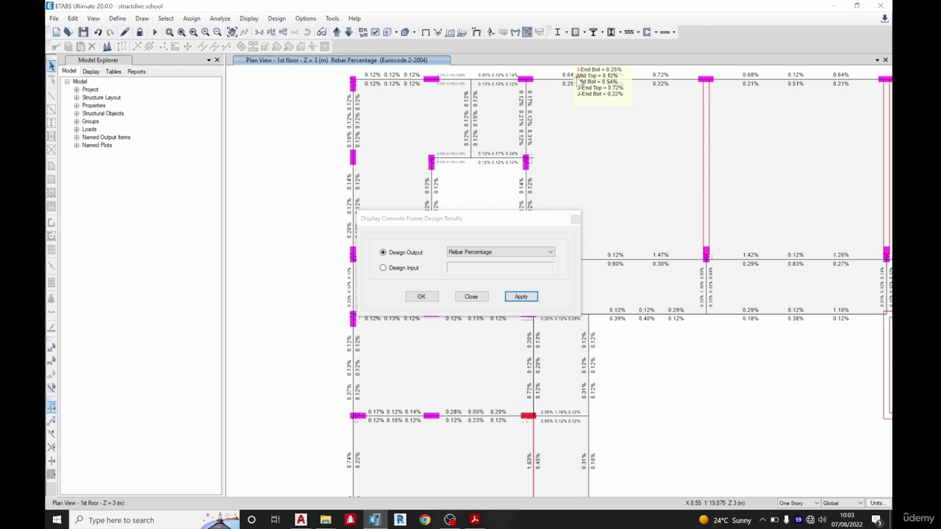
Step: Preview Shear Reinforcing and then Torsion Reinforcing results on the 1st-floor beams
left_click(481, 253)
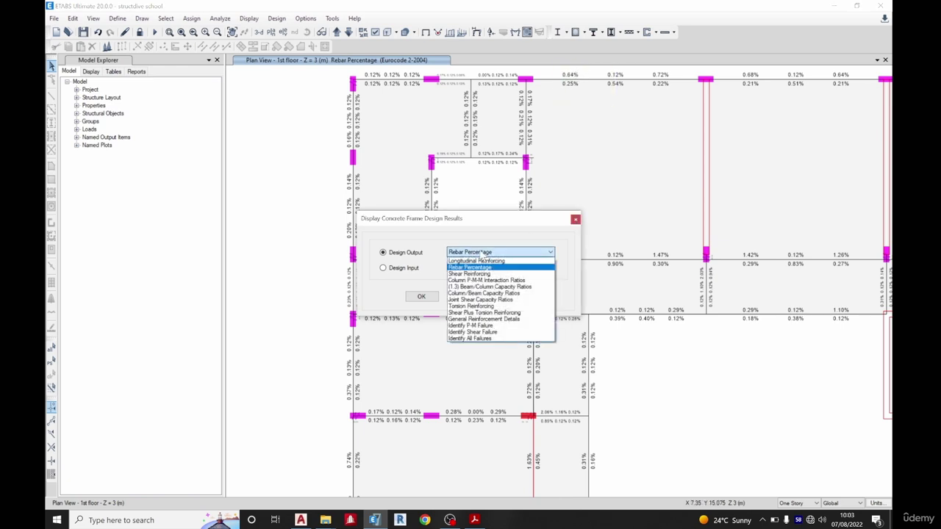
left_click(483, 274)
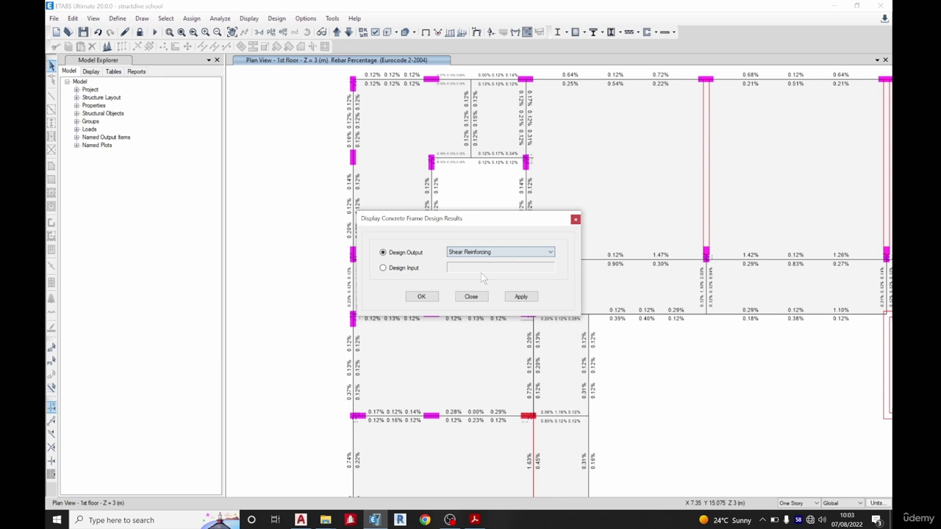
left_click(518, 296)
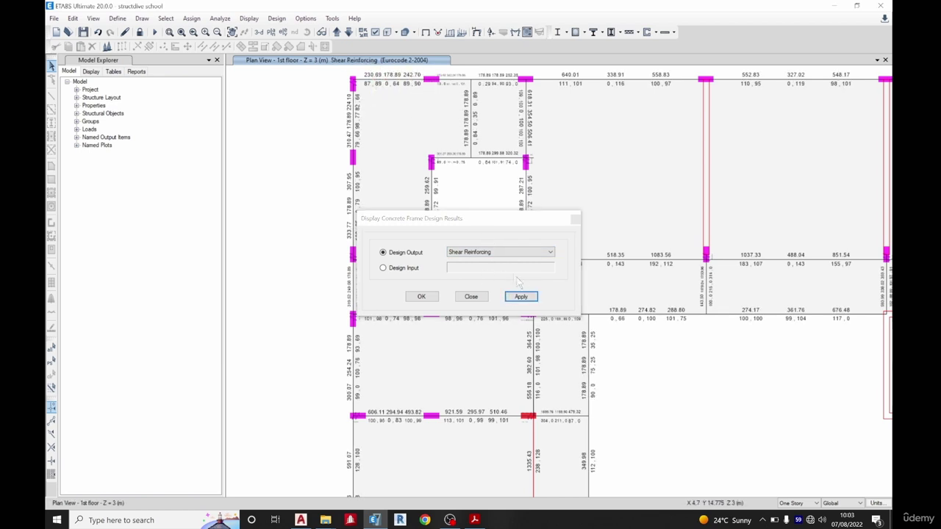
left_click(497, 253)
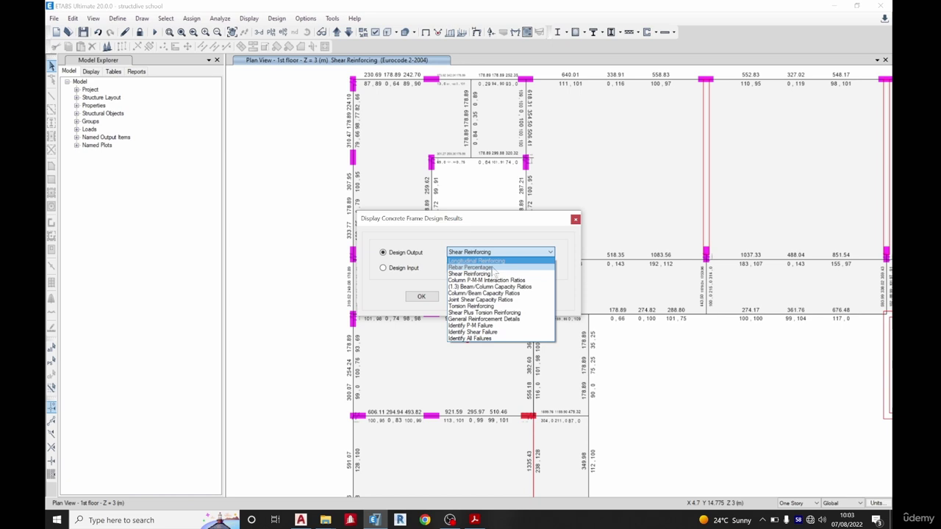
left_click(488, 308)
left_click(518, 296)
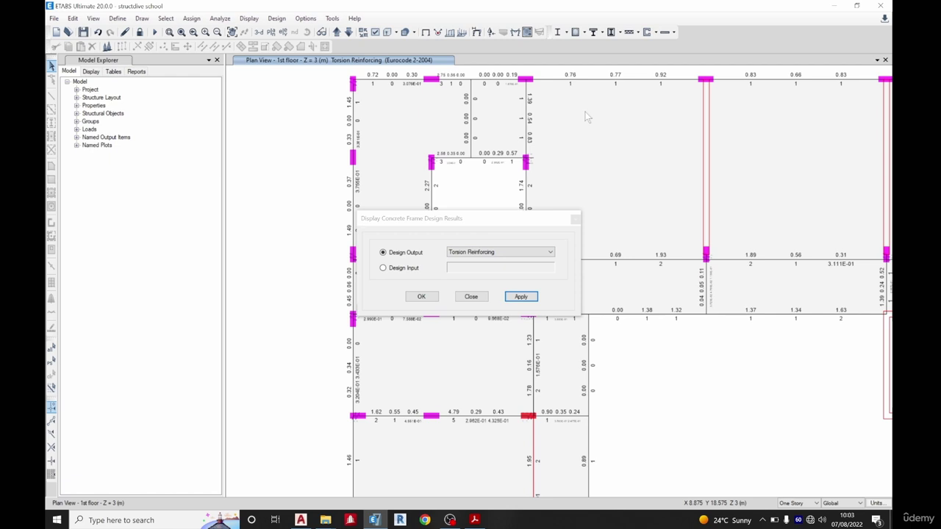
Step: Display Shear Plus Torsion Reinforcing (Av/s+2*At/s) values on the beams
left_click(488, 253)
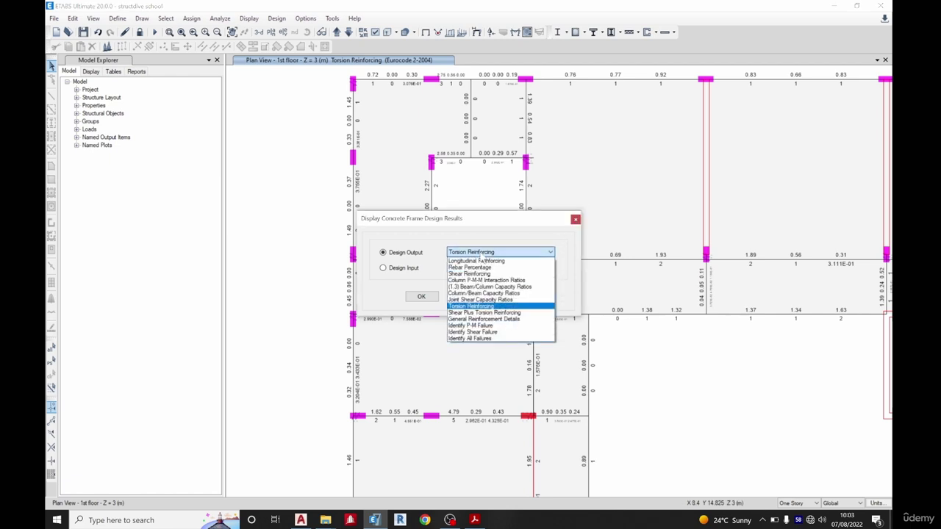
left_click(482, 313)
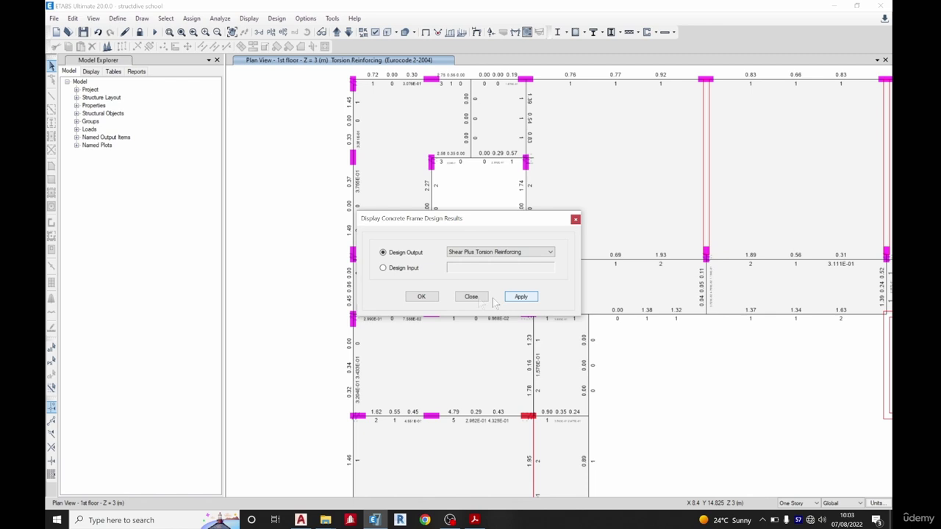
left_click(520, 296)
Step: Close the results dialog and open the Eurocode 2-2004 design details report for beam B106
left_click(470, 296)
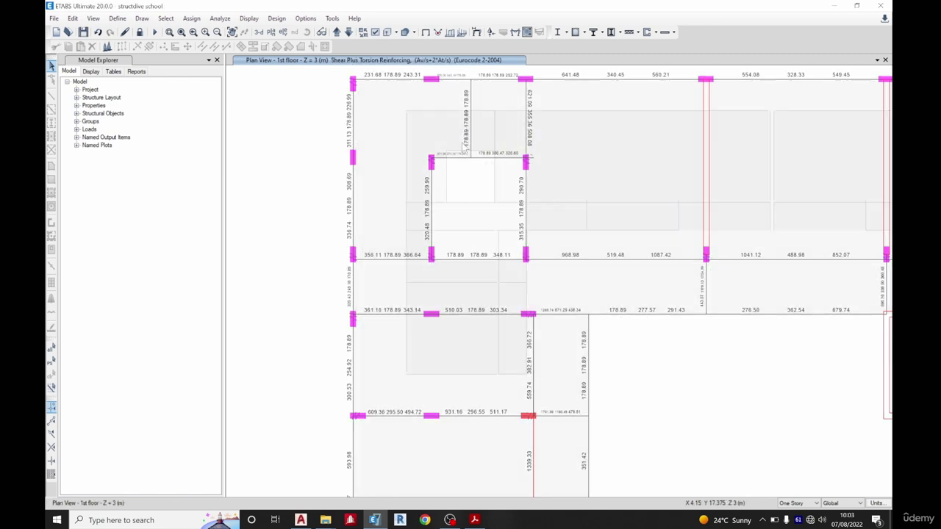
scroll(497, 277, "down", 2)
scroll(498, 279, "up", 2)
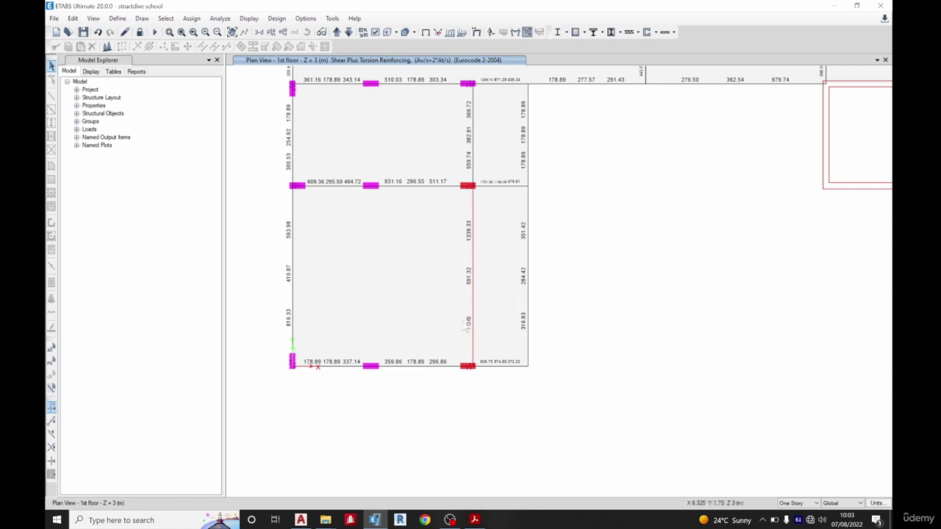
right_click(474, 313)
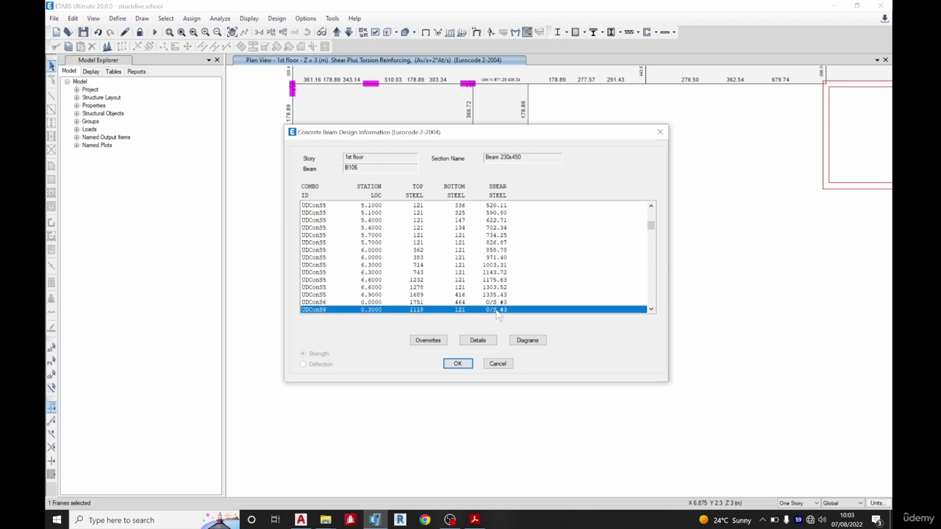
left_click(487, 341)
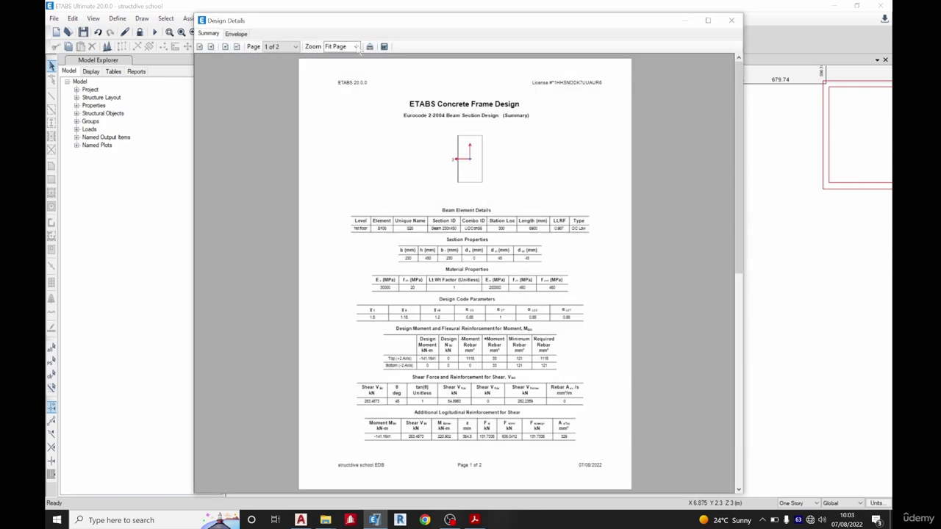
Step: Magnify the B106 design report to 200% and maximize its window
left_click(355, 46)
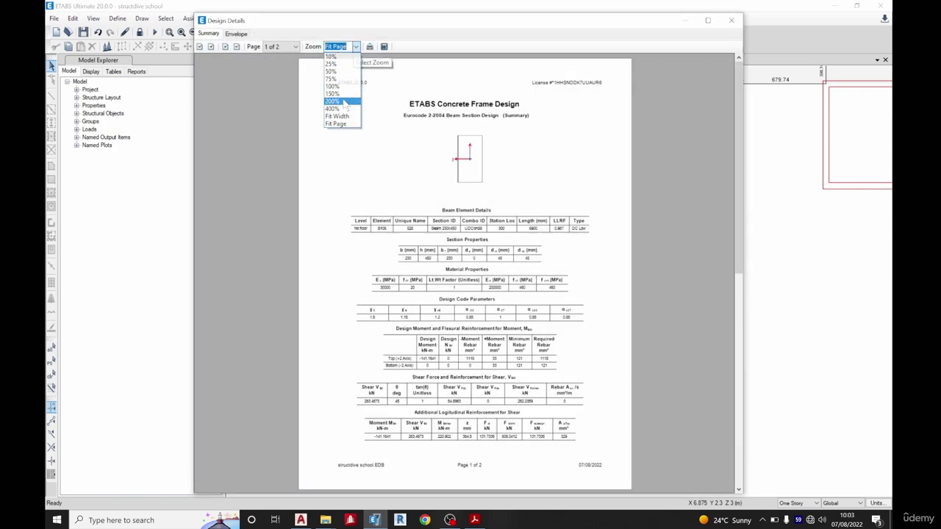
left_click(344, 103)
left_click(707, 20)
Step: Scroll to page 2 showing the O/S #3 shear and O/S #45 torsion overstress, then close the report
scroll(423, 175, "down", 3)
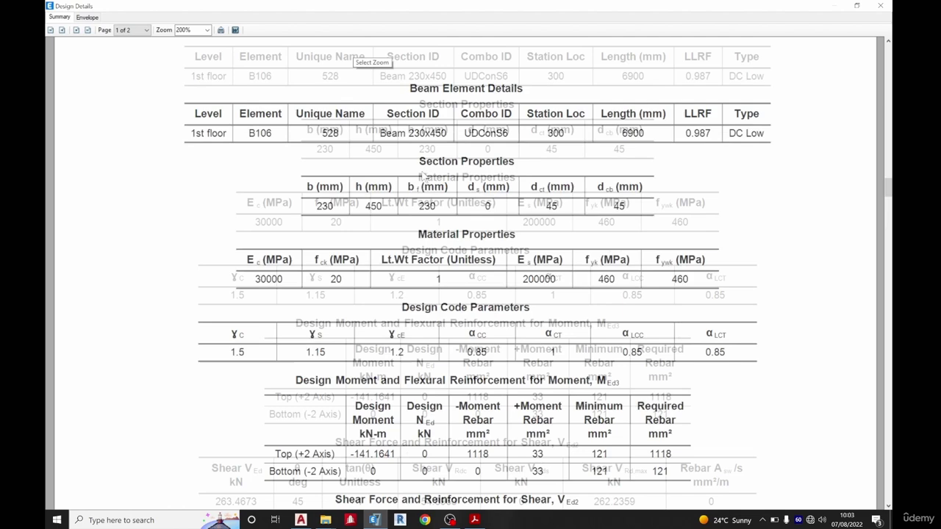
scroll(422, 177, "down", 2)
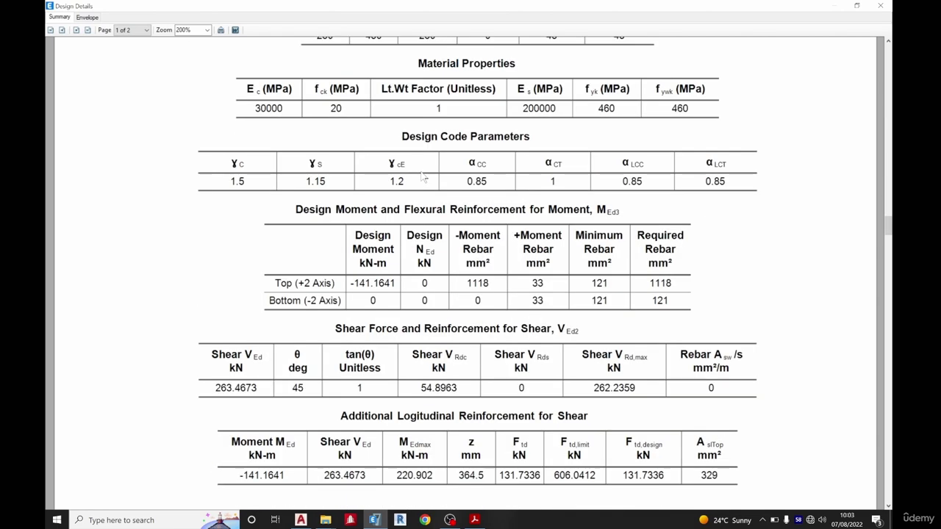
scroll(423, 176, "down", 1)
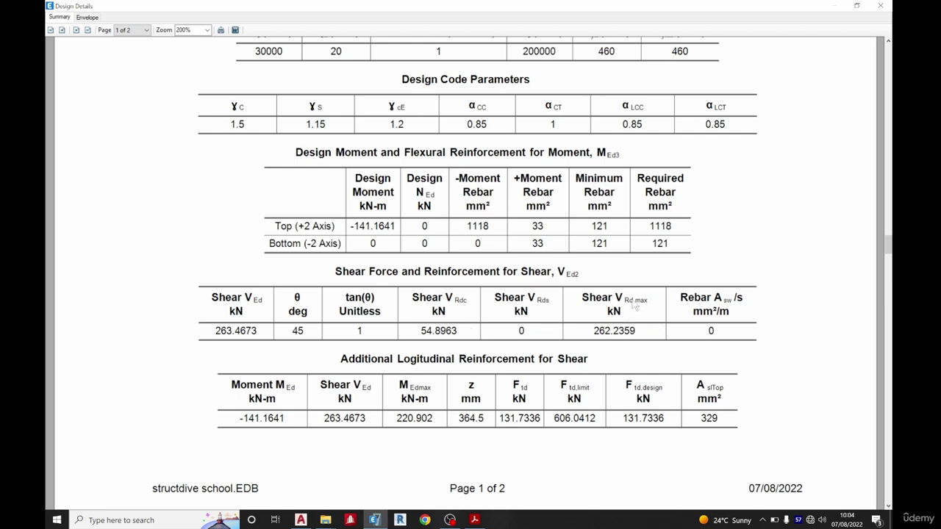
scroll(583, 295, "down", 1)
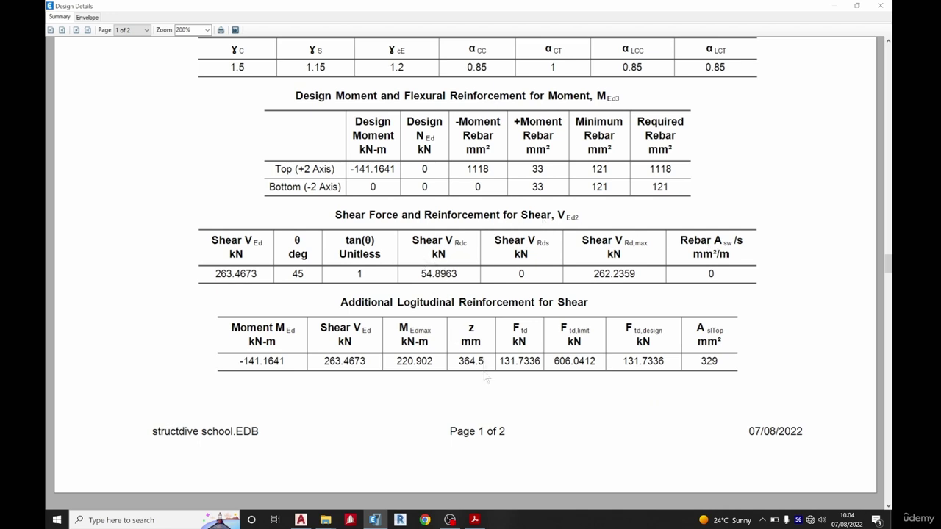
scroll(463, 316, "down", 5)
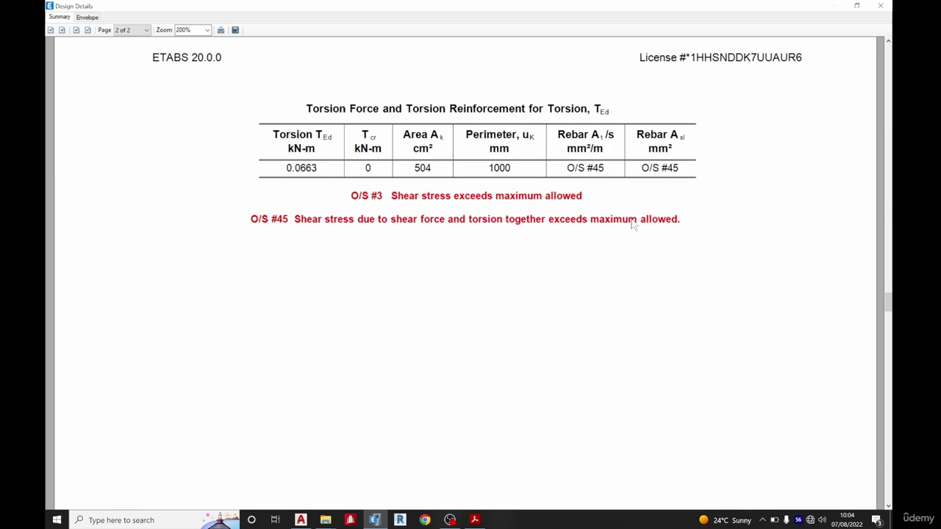
scroll(621, 229, "up", 1)
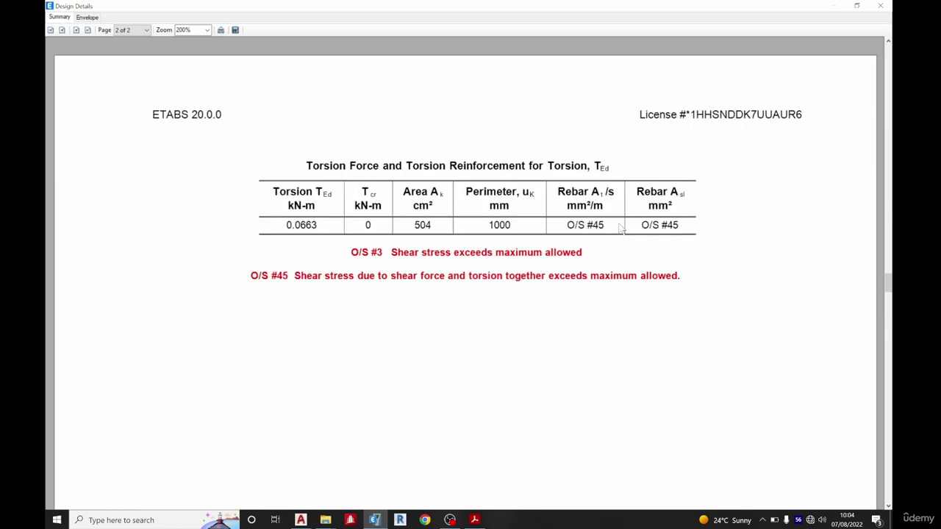
left_click(878, 6)
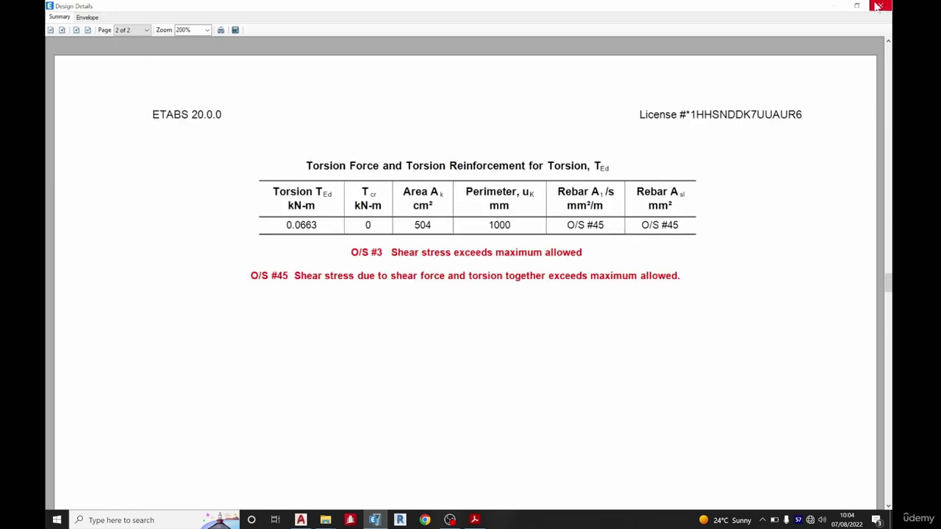